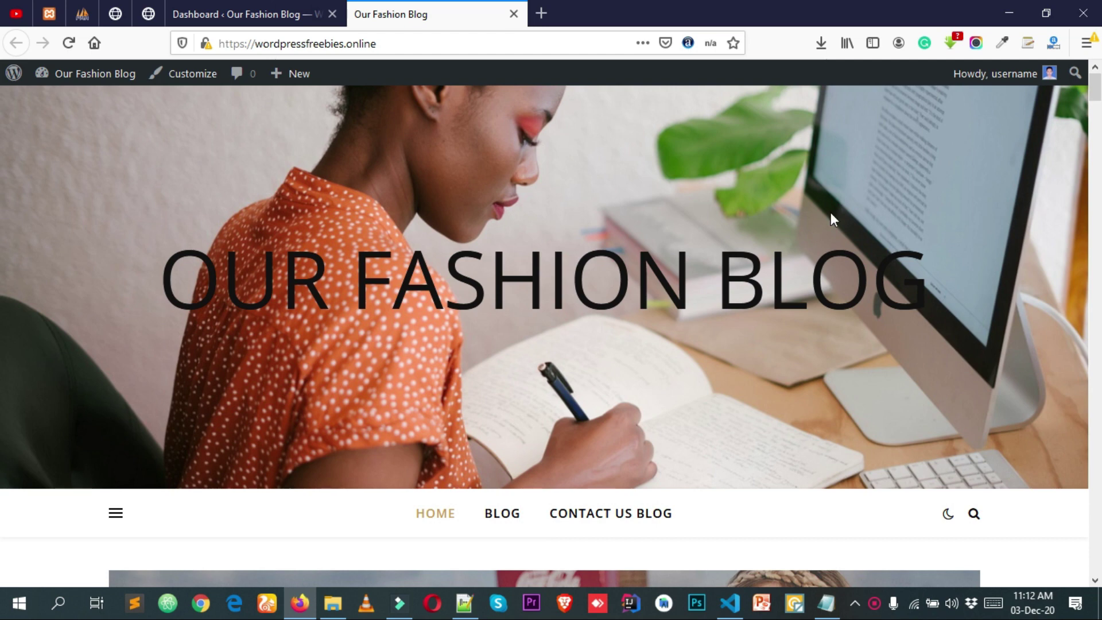
scroll(3, 172, "down", 15)
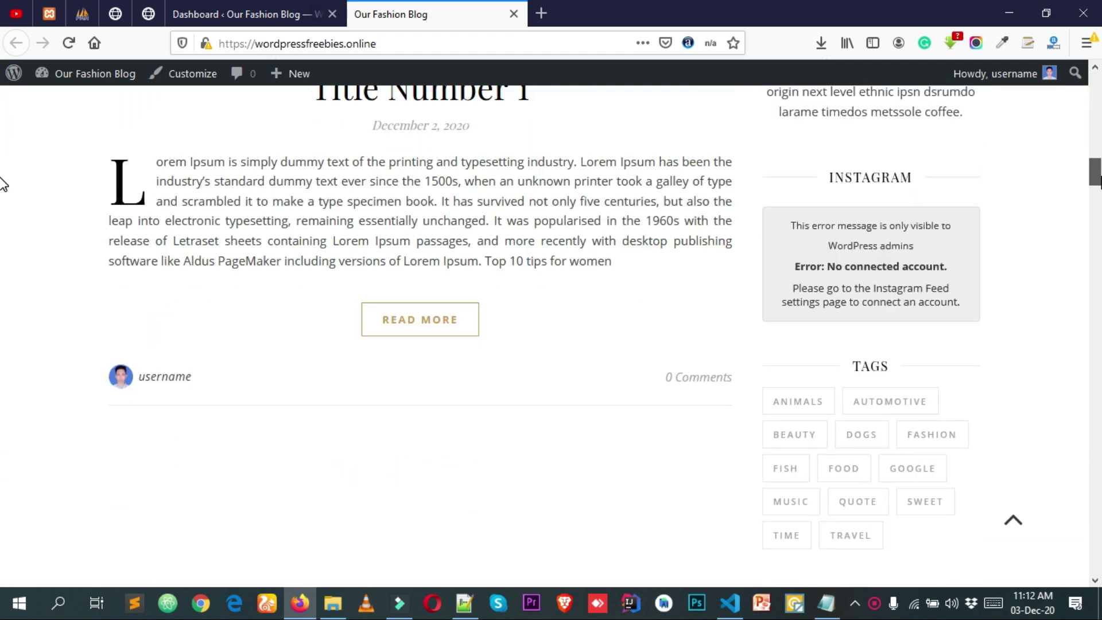
scroll(3, 172, "up", 15)
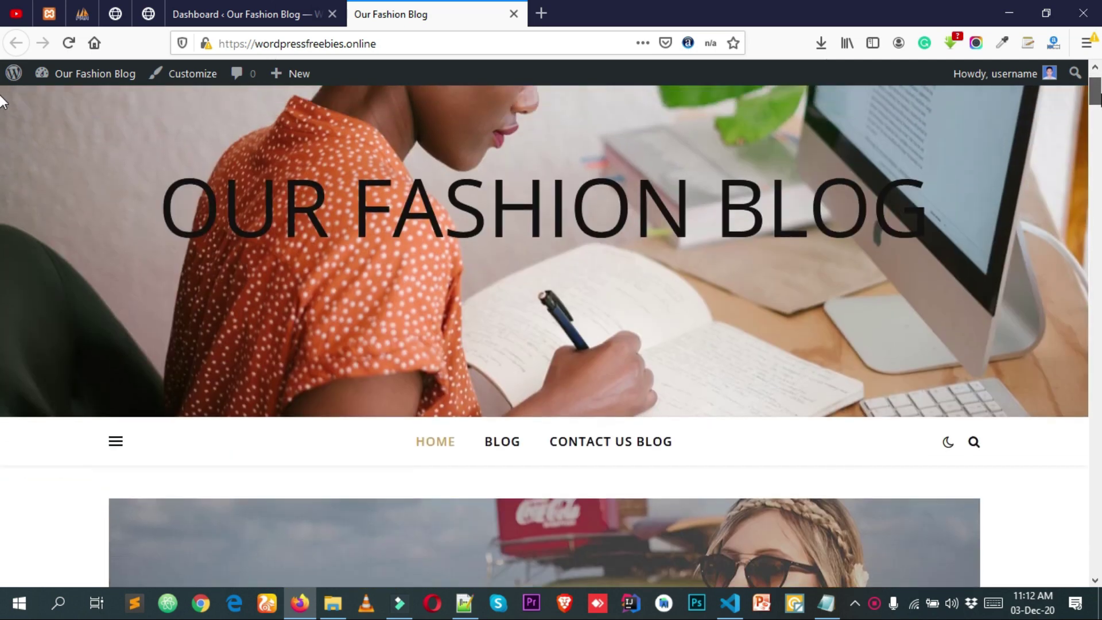
scroll(1, 99, "up", 2)
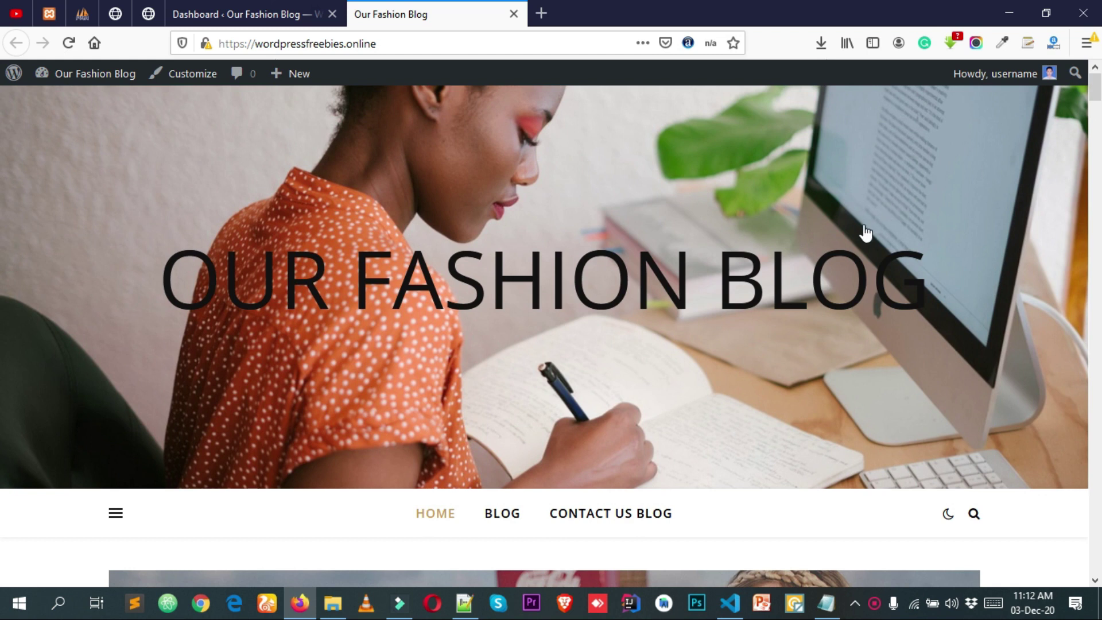
Open the page for adding new plugins from the WordPress dashboard and search for "child theme"
left_click(247, 14)
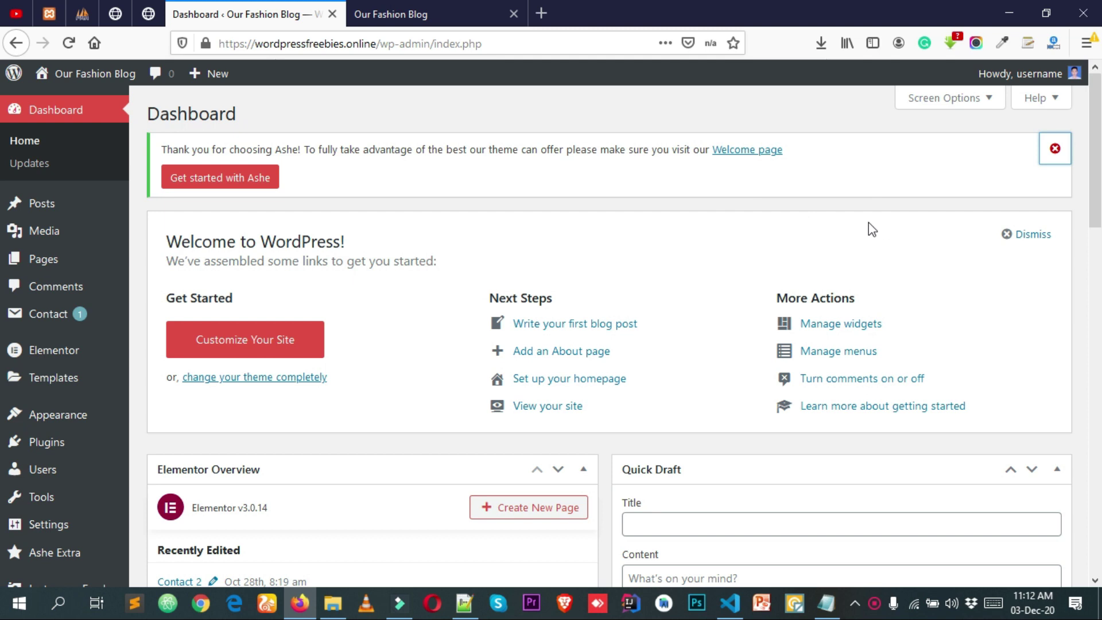
mouse_move(74, 452)
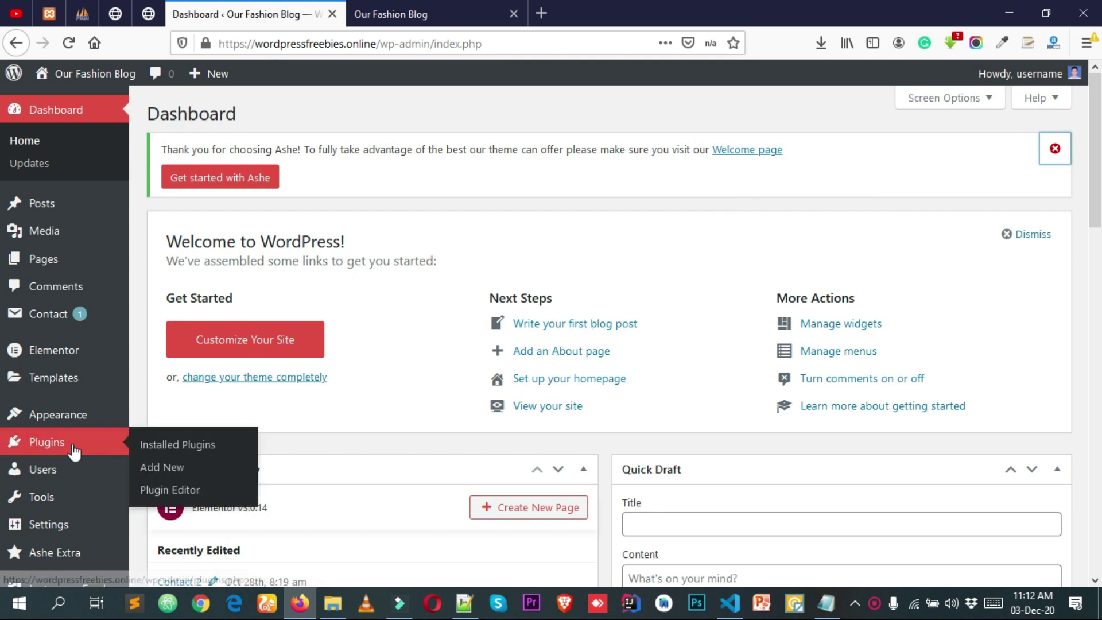
left_click(61, 446)
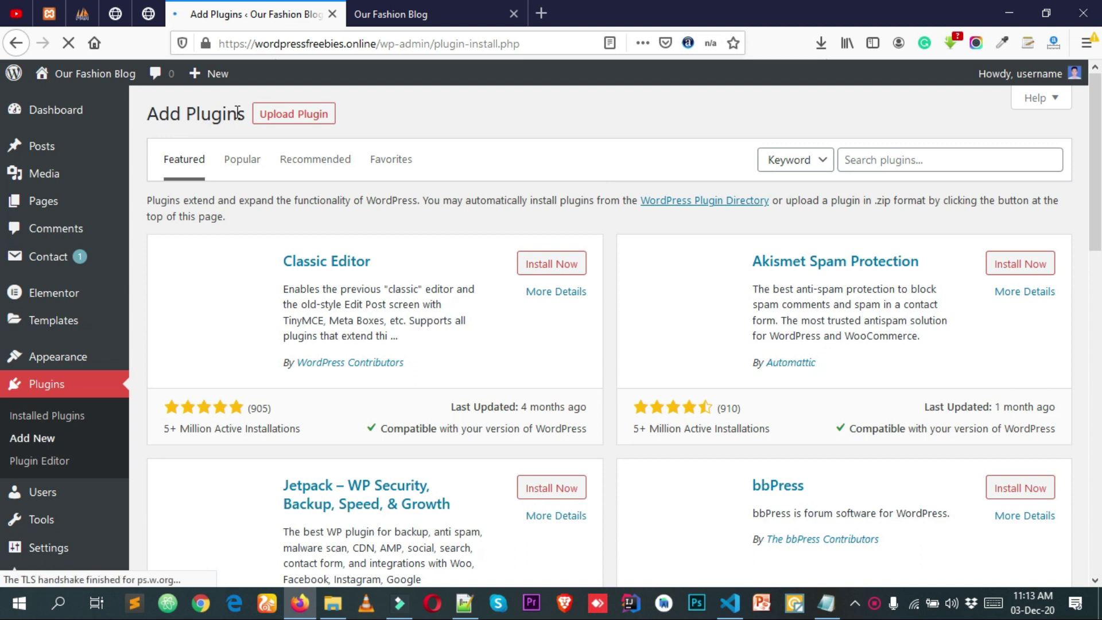
left_click(903, 159)
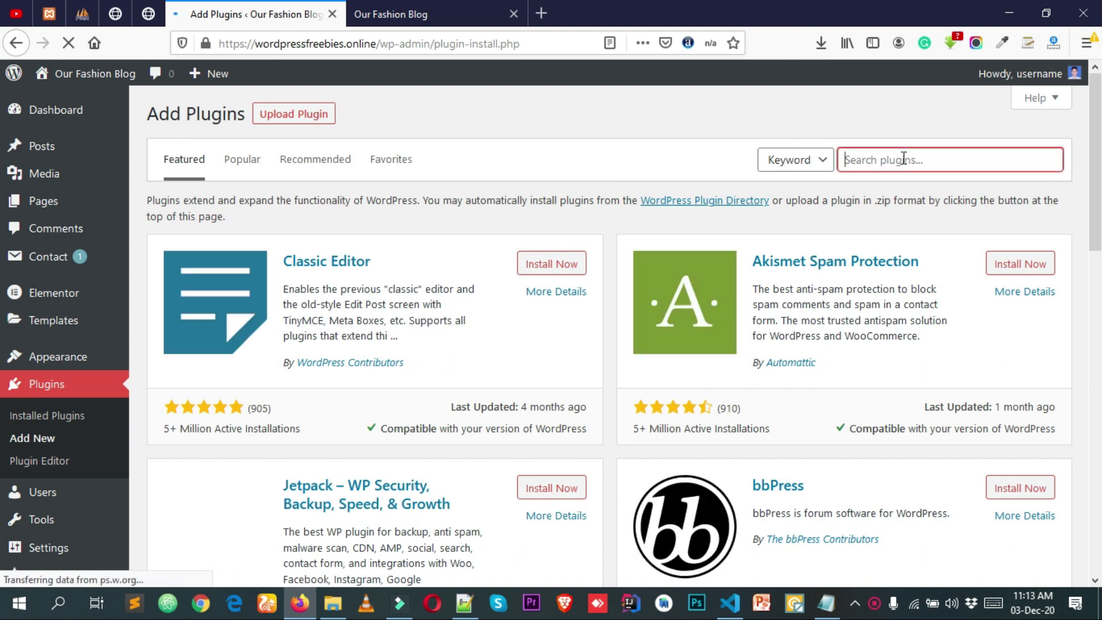
type("child theme")
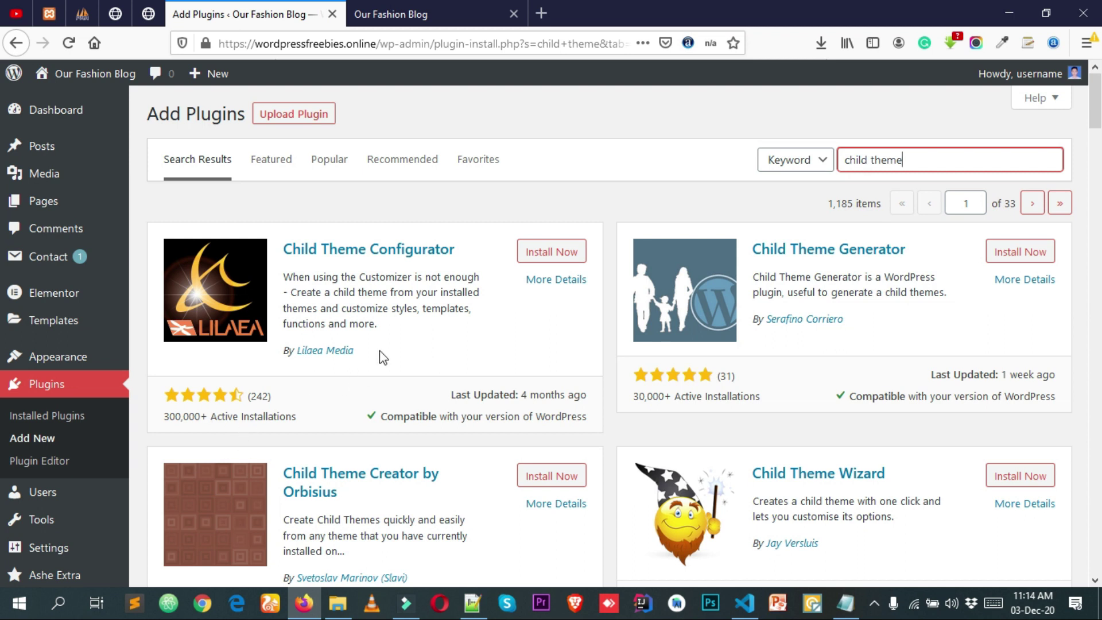
Install and activate the Child Theme Configurator plugin by Lilaea Media
left_click(552, 256)
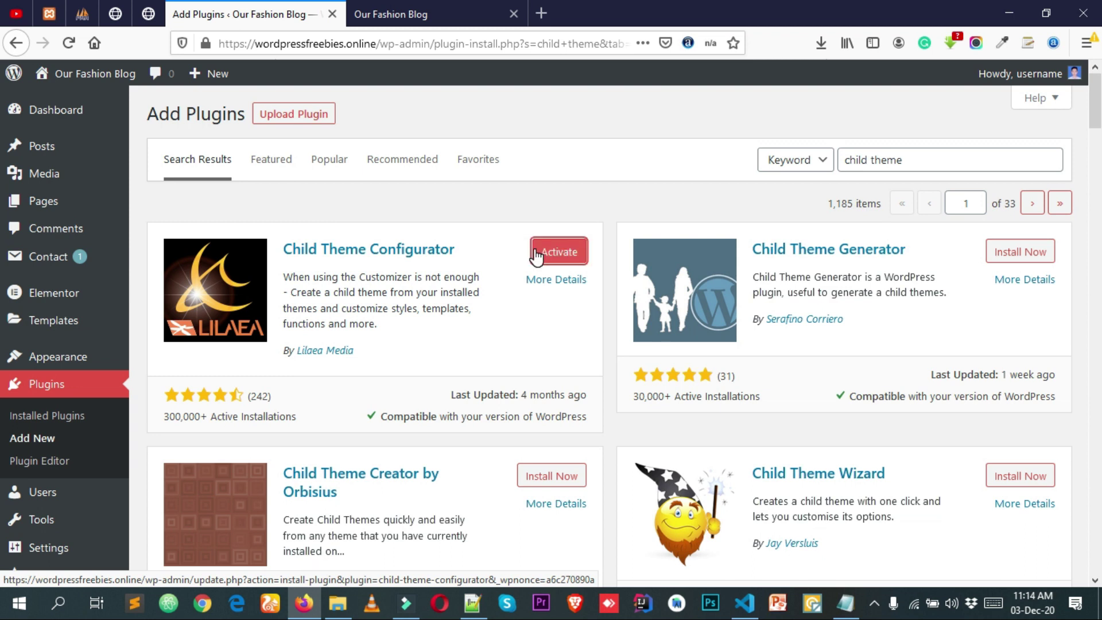
left_click(561, 257)
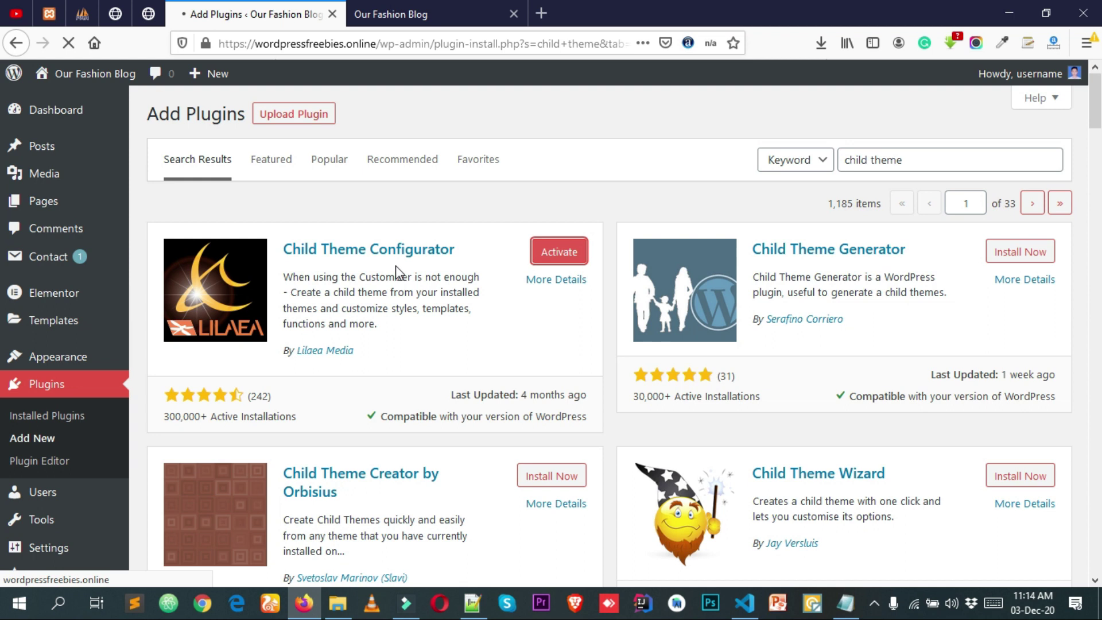
Open the Child Themes tool added by the Child Theme Configurator plugin
scroll(50, 353, "down", 4)
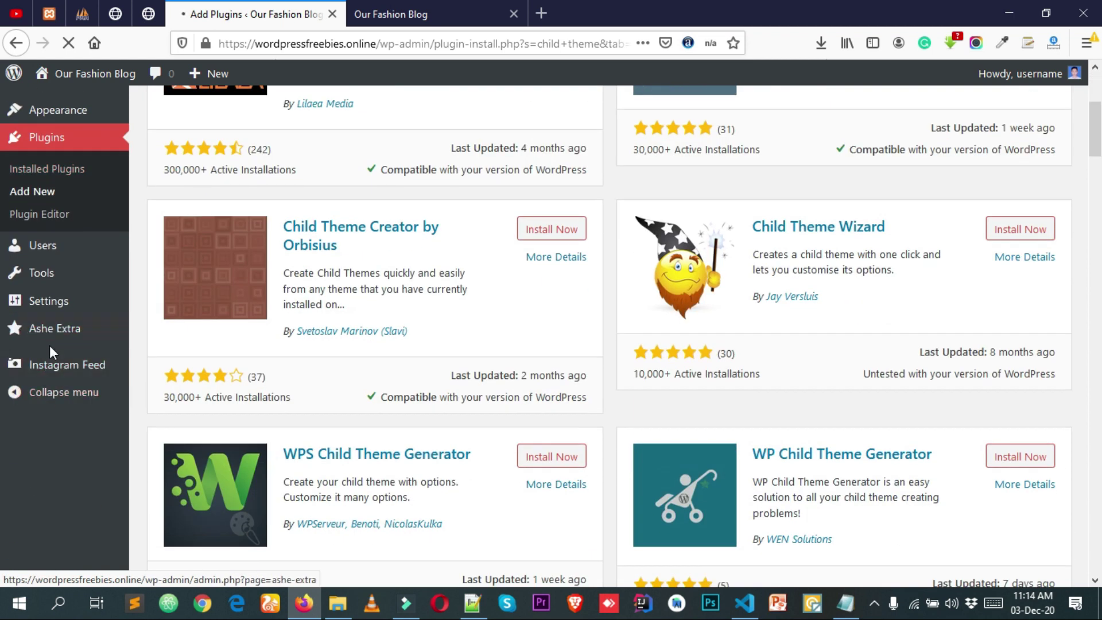
scroll(49, 344, "up", 1)
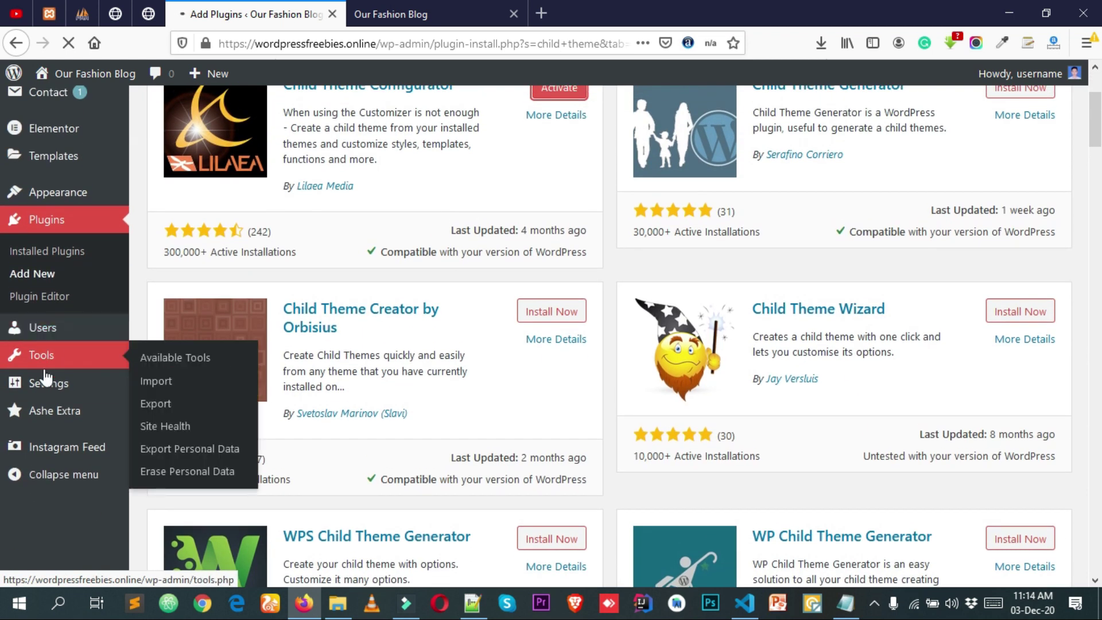
scroll(57, 350, "up", 2)
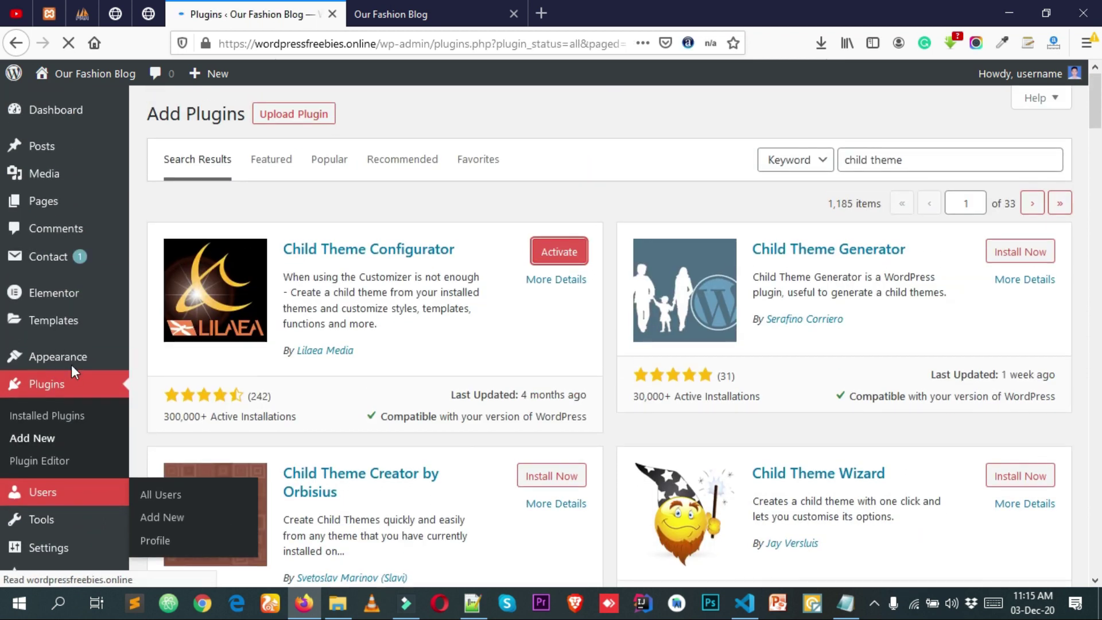
mouse_move(86, 360)
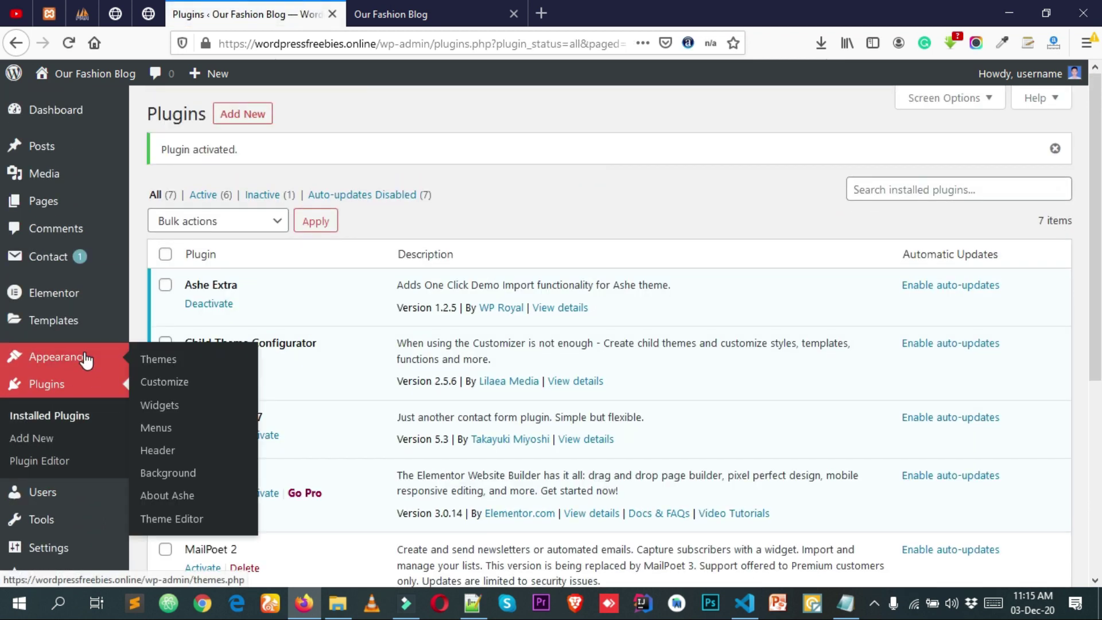
scroll(69, 361, "down", 1)
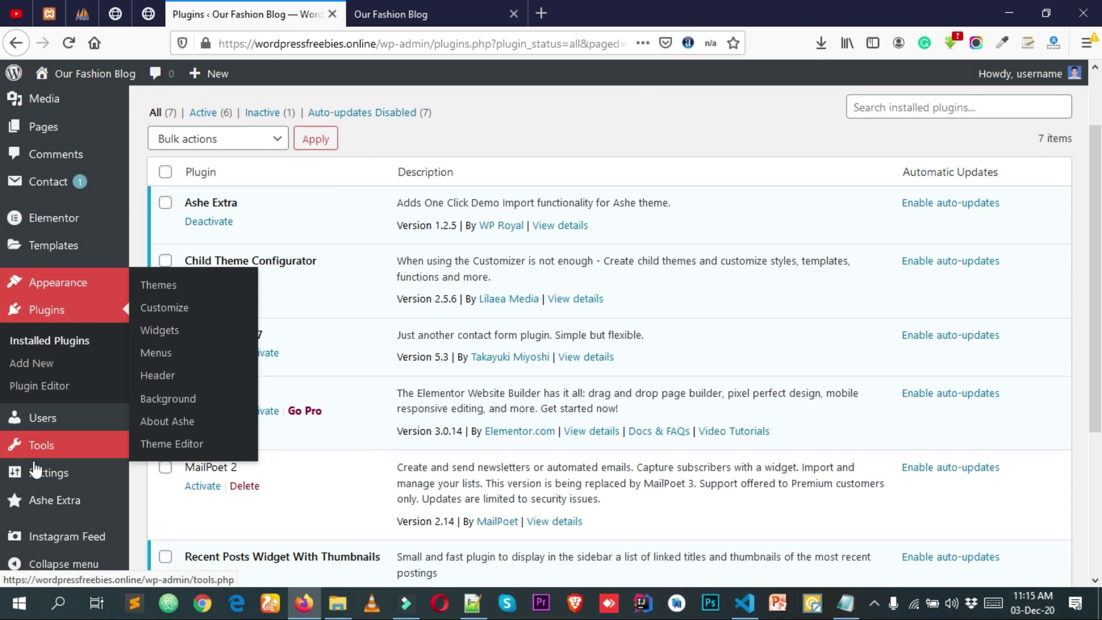
mouse_move(45, 473)
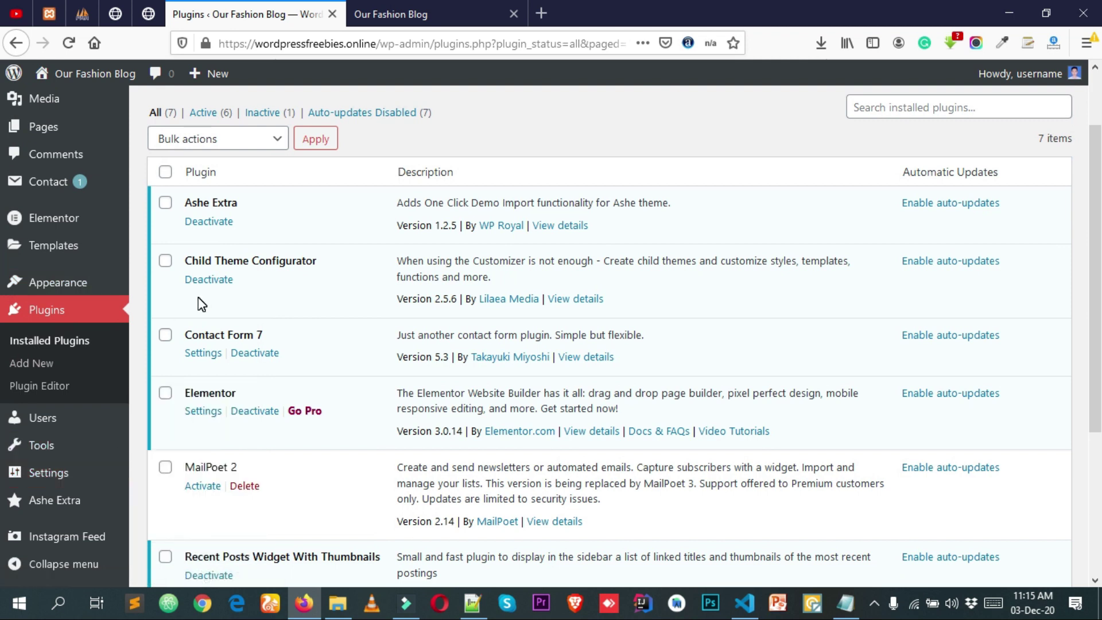
mouse_move(52, 447)
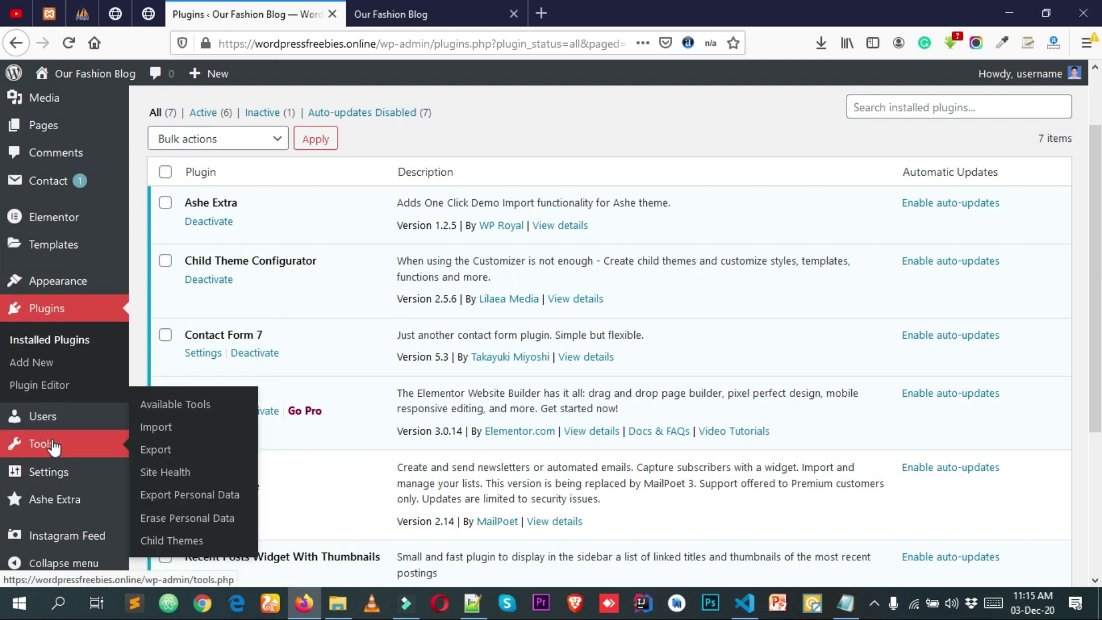
left_click(172, 540)
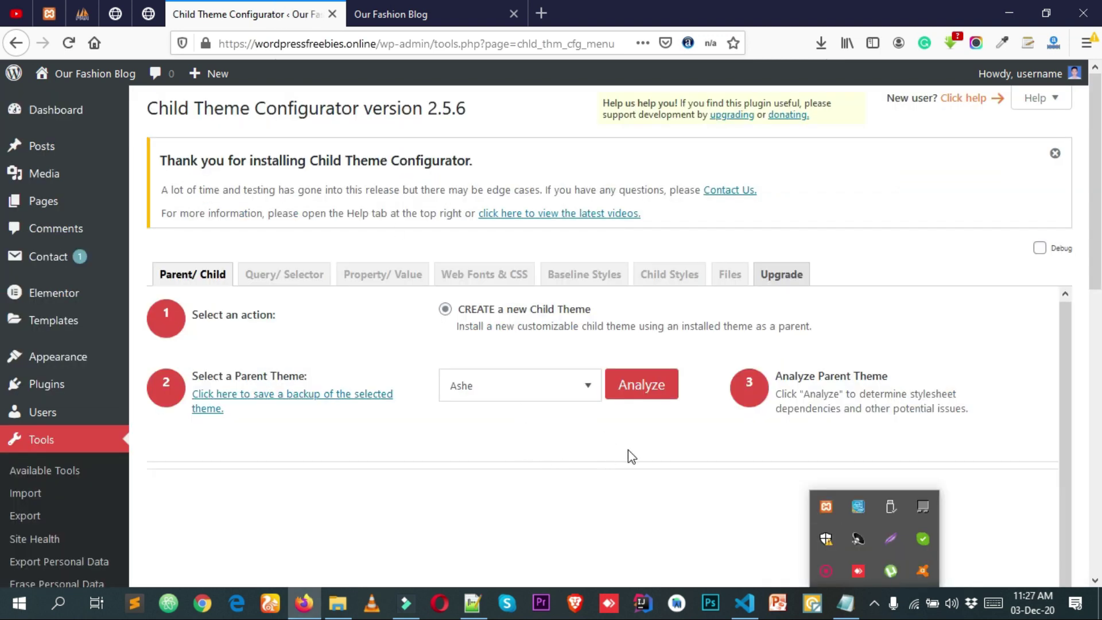
Select Ashe as the parent theme for the new child theme and analyze it
left_click(403, 352)
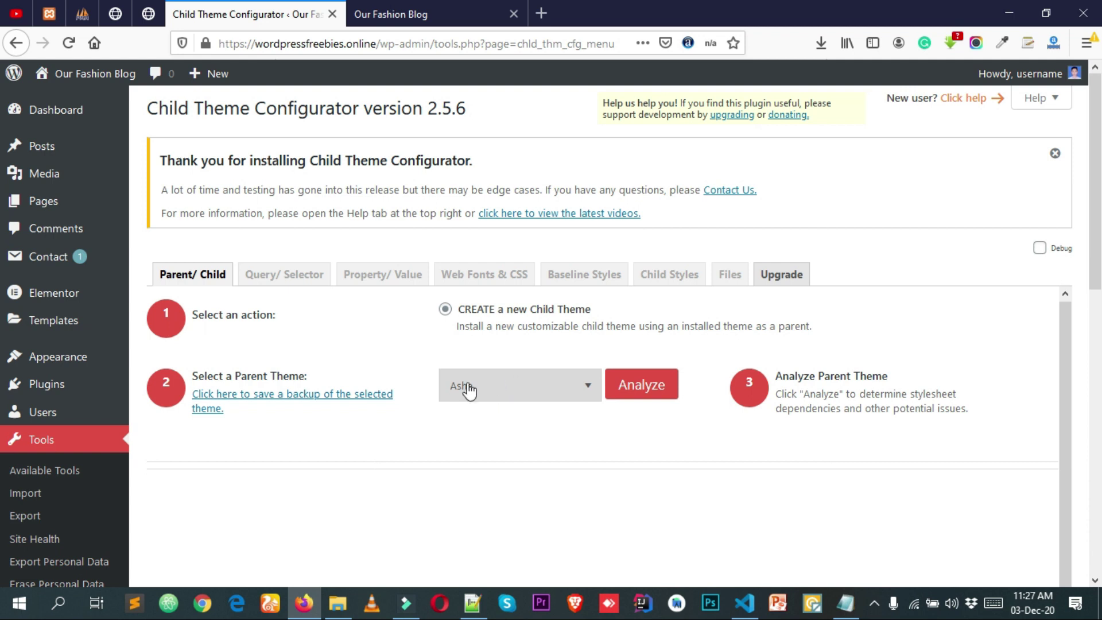
scroll(487, 370, "down", 2)
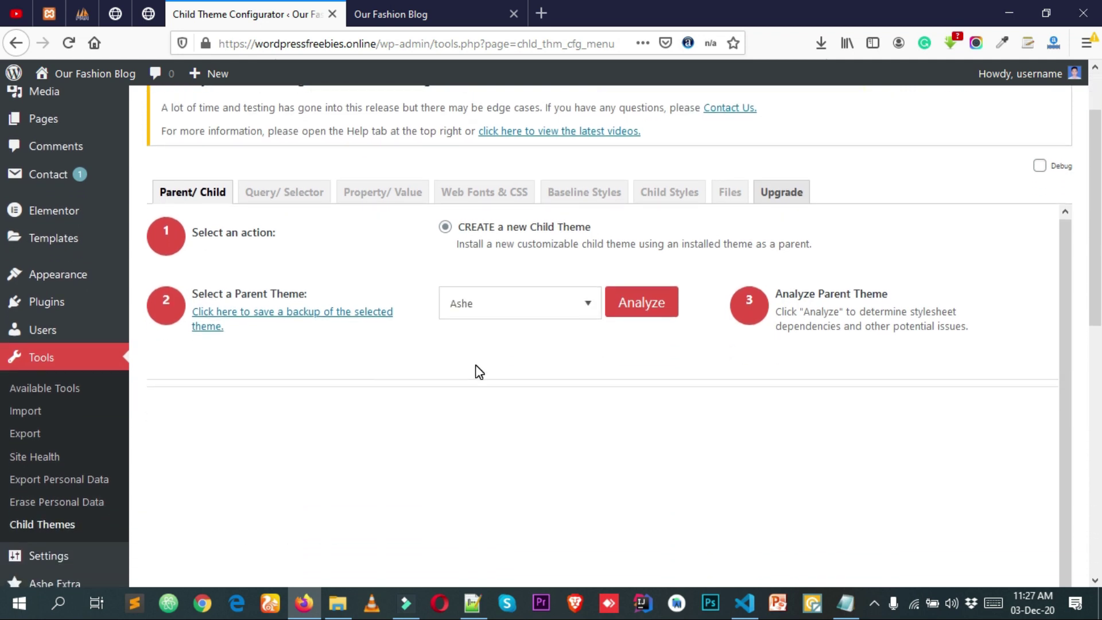
left_click(480, 304)
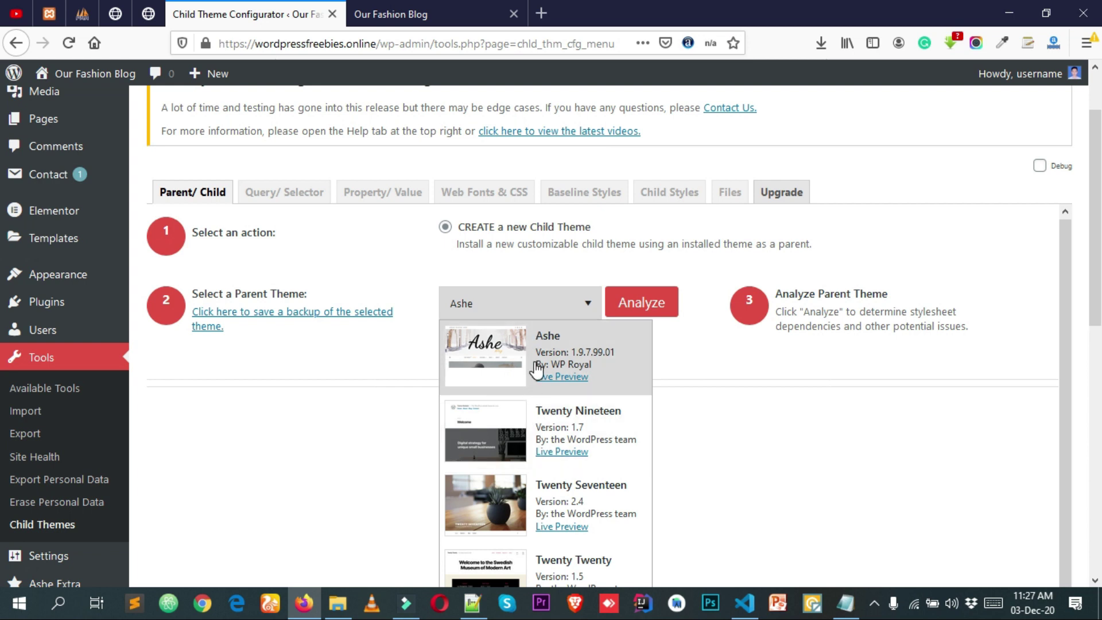
scroll(538, 373, "down", 2)
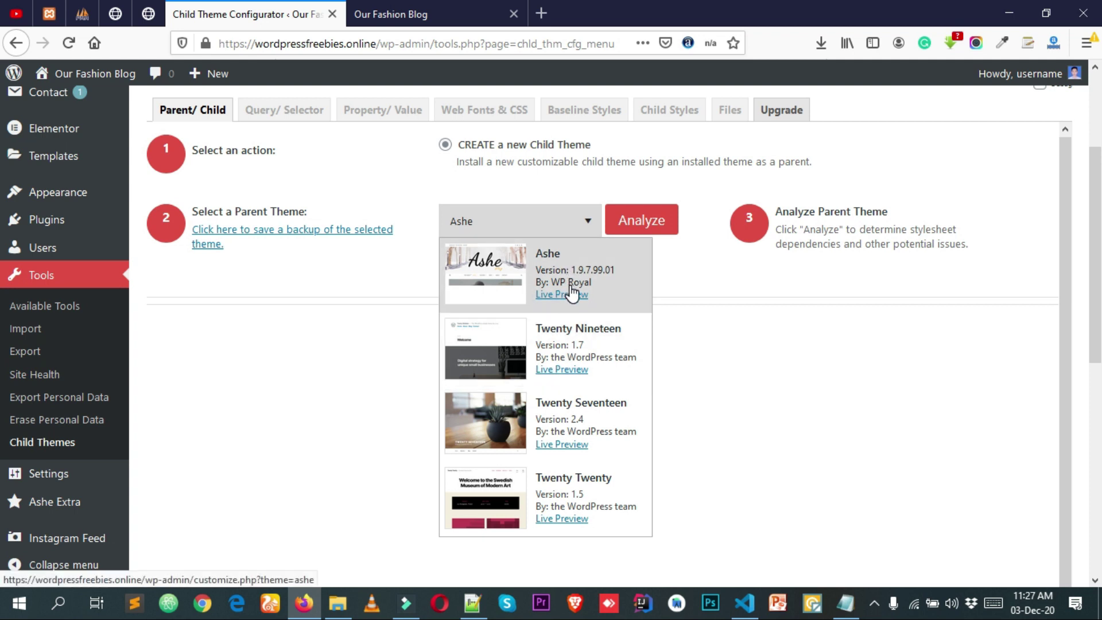
left_click(570, 292)
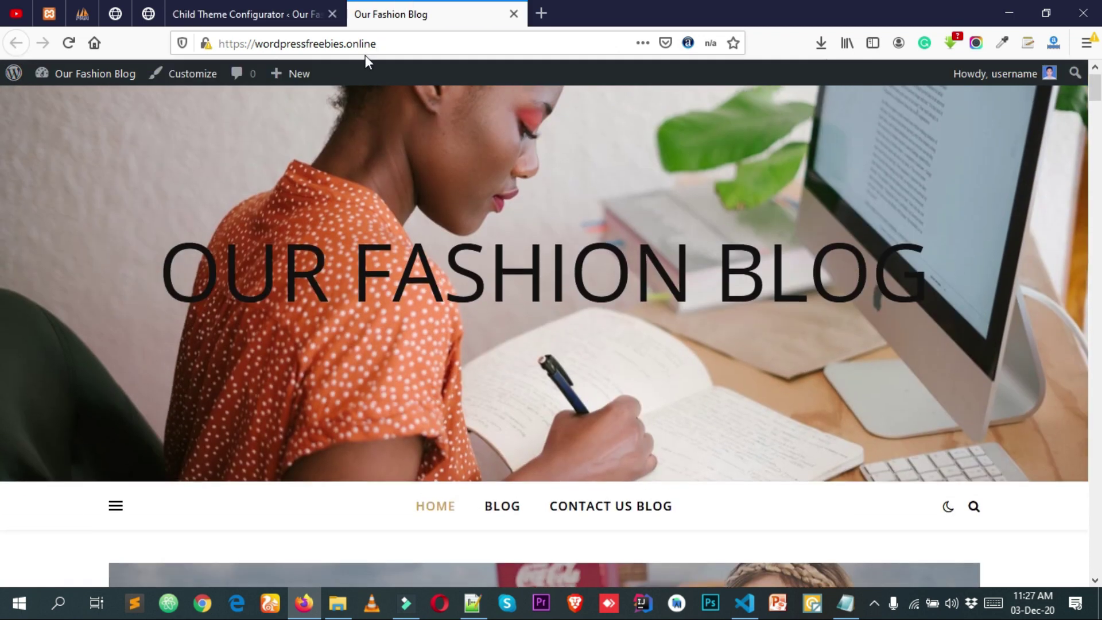
key("ctrl+shift+Tab")
left_click(566, 269)
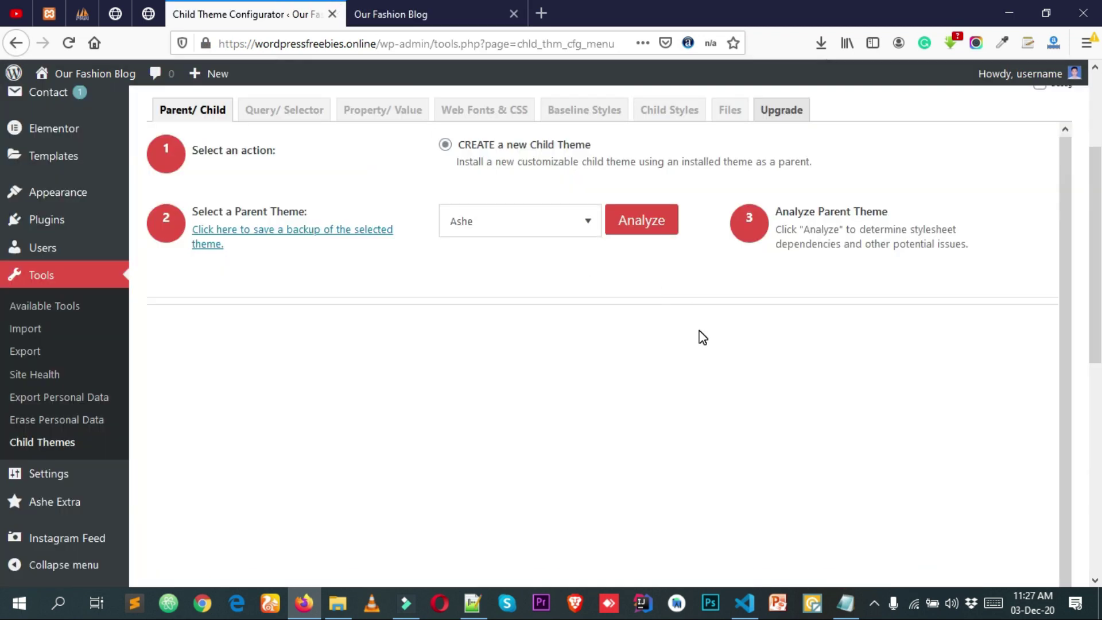
left_click(640, 232)
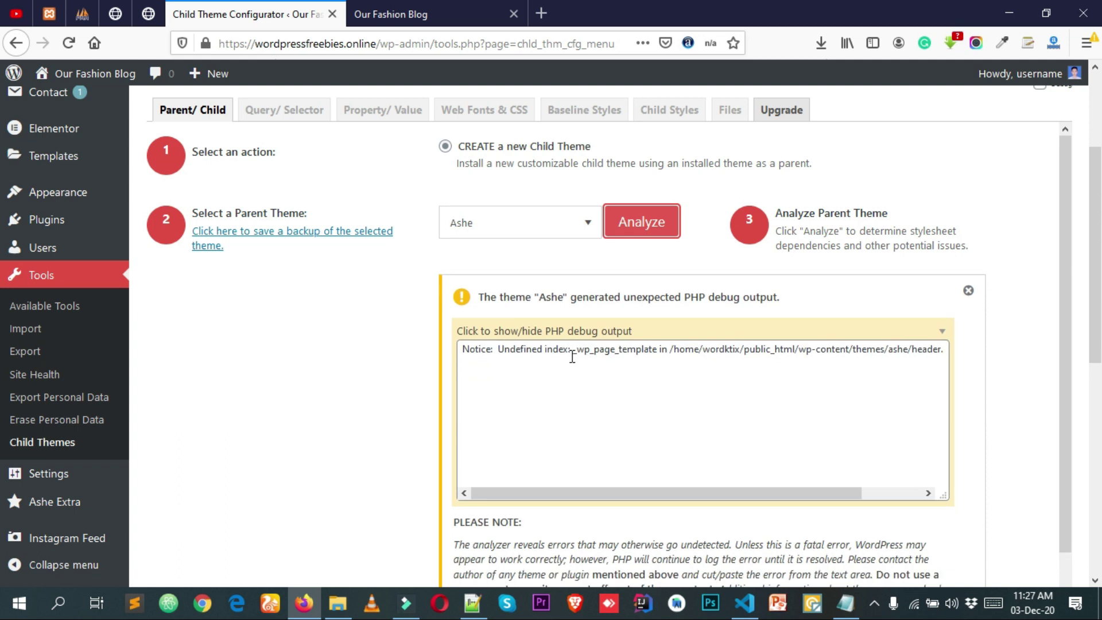
Review the Ashe analysis output, including the PHP debug notice, the additional stylesheets and the new theme directory name
scroll(572, 357, "up", 3)
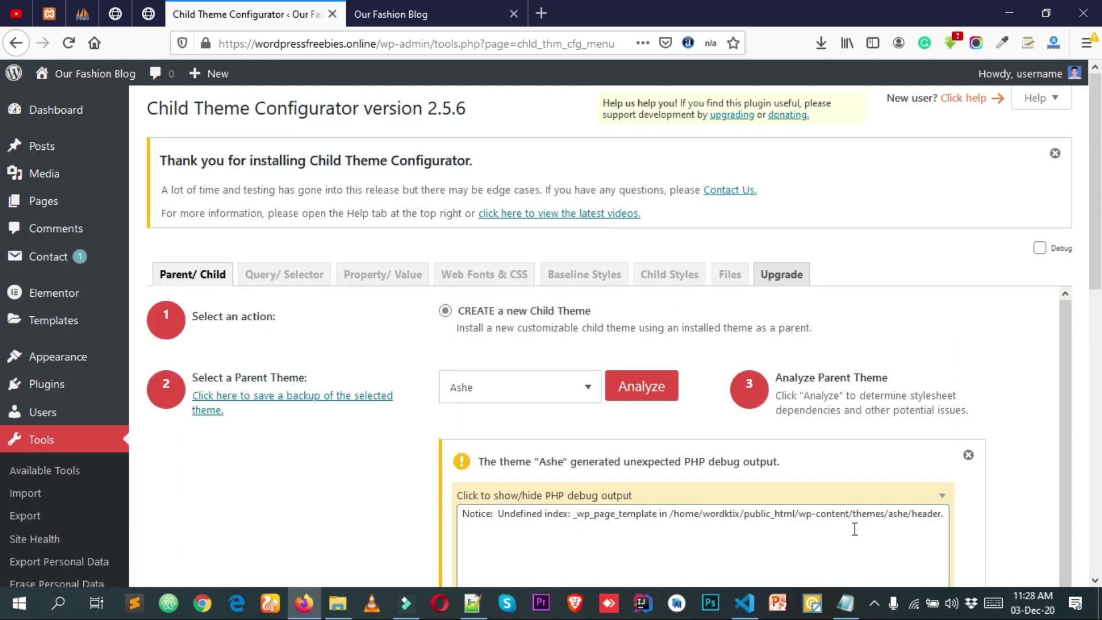
scroll(572, 406, "down", 2)
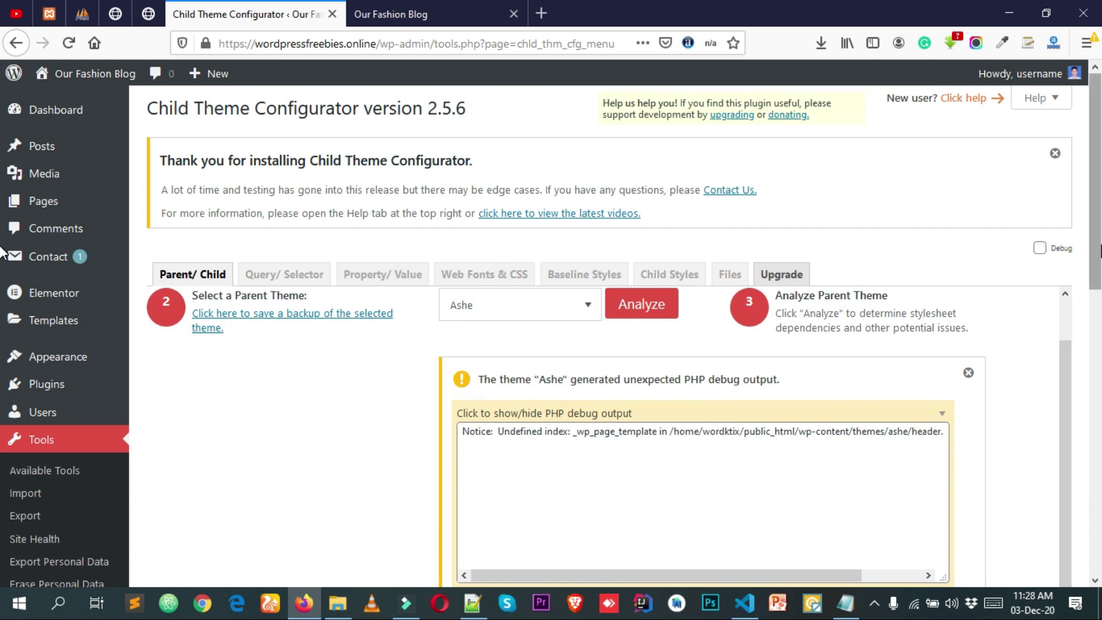
scroll(2, 264, "down", 2)
scroll(2, 296, "down", 1)
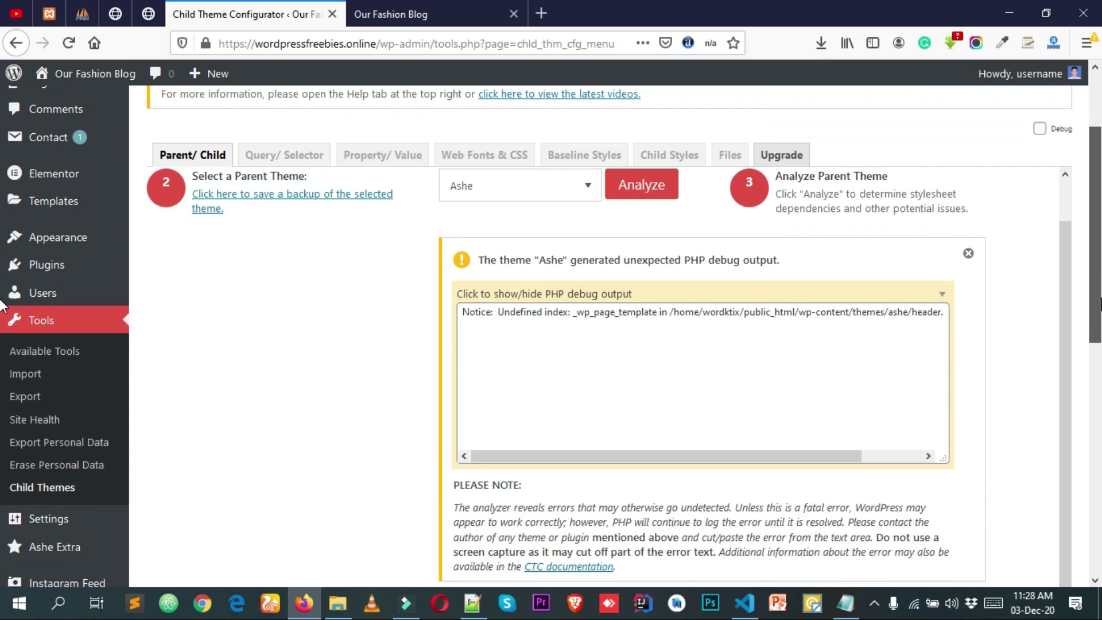
scroll(2, 301, "down", 1)
scroll(654, 258, "up", 2)
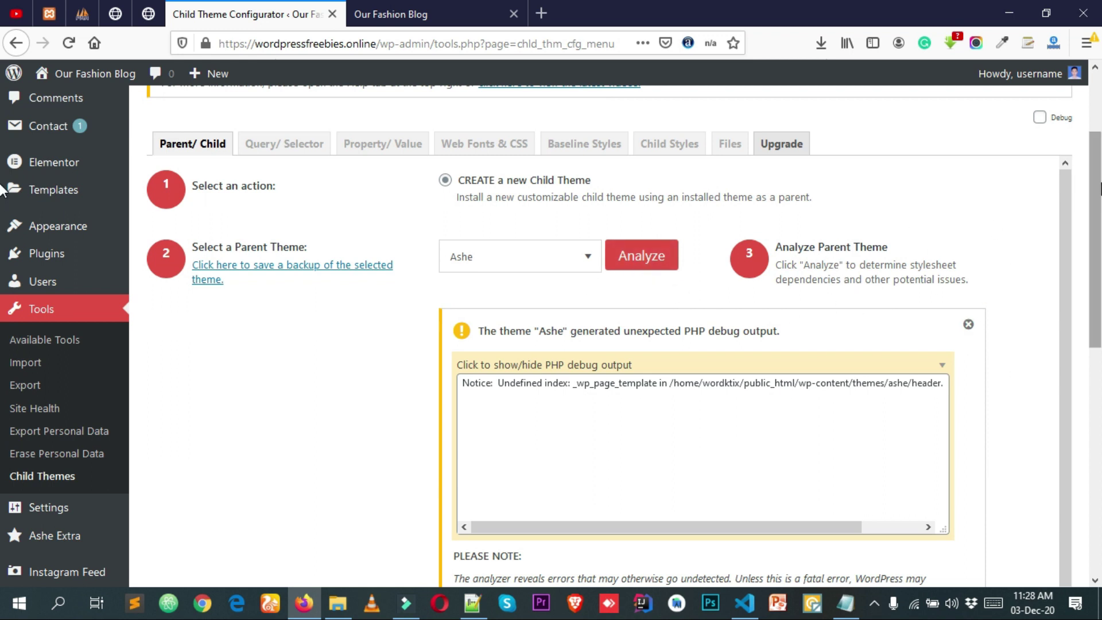
scroll(656, 345, "down", 7)
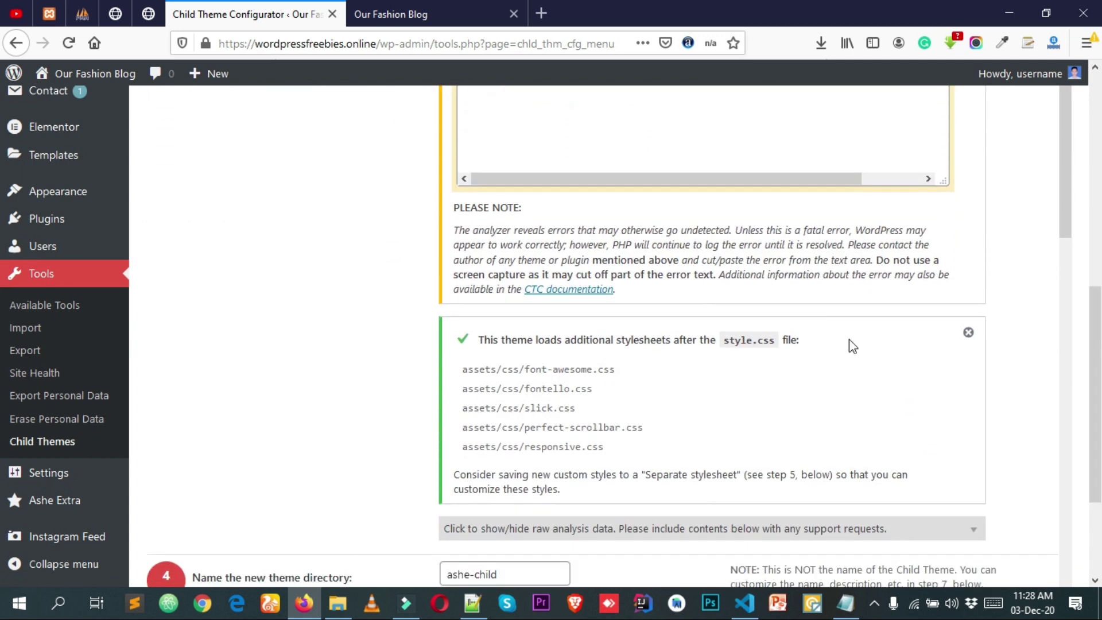
scroll(656, 344, "down", 2)
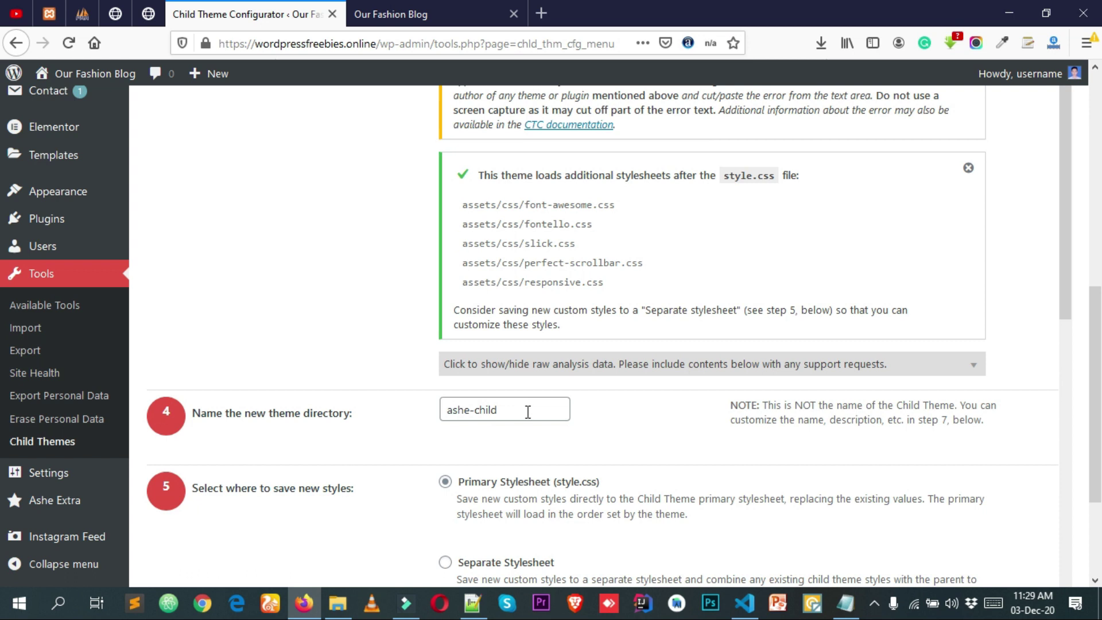
Enable copying menus, widgets and other Customizer settings from the parent theme to the child theme
scroll(588, 409, "down", 3)
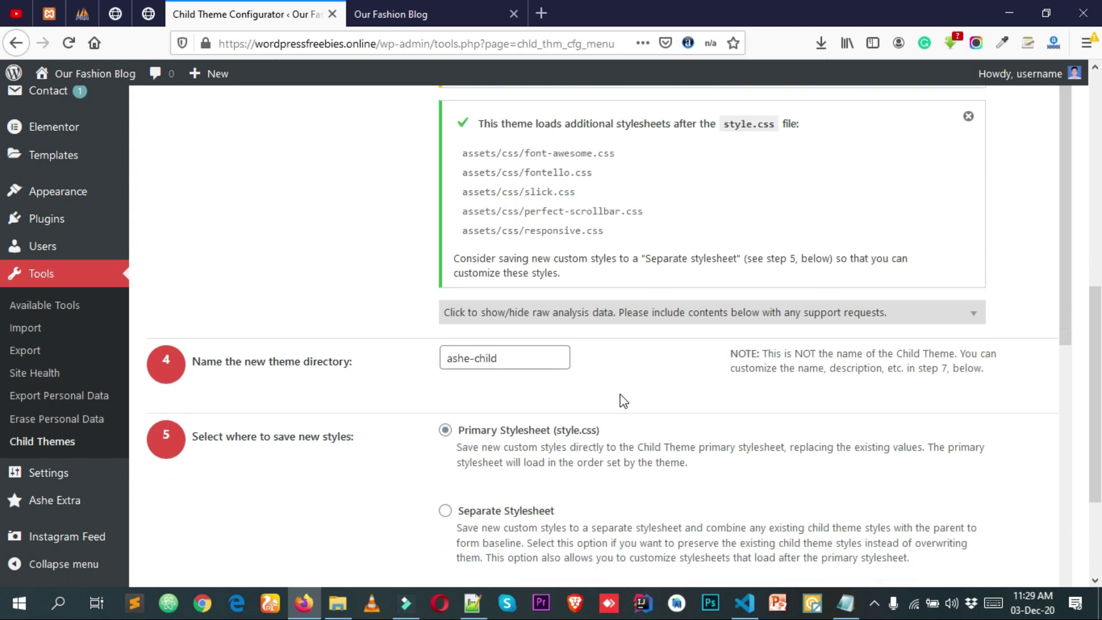
scroll(583, 332, "down", 9)
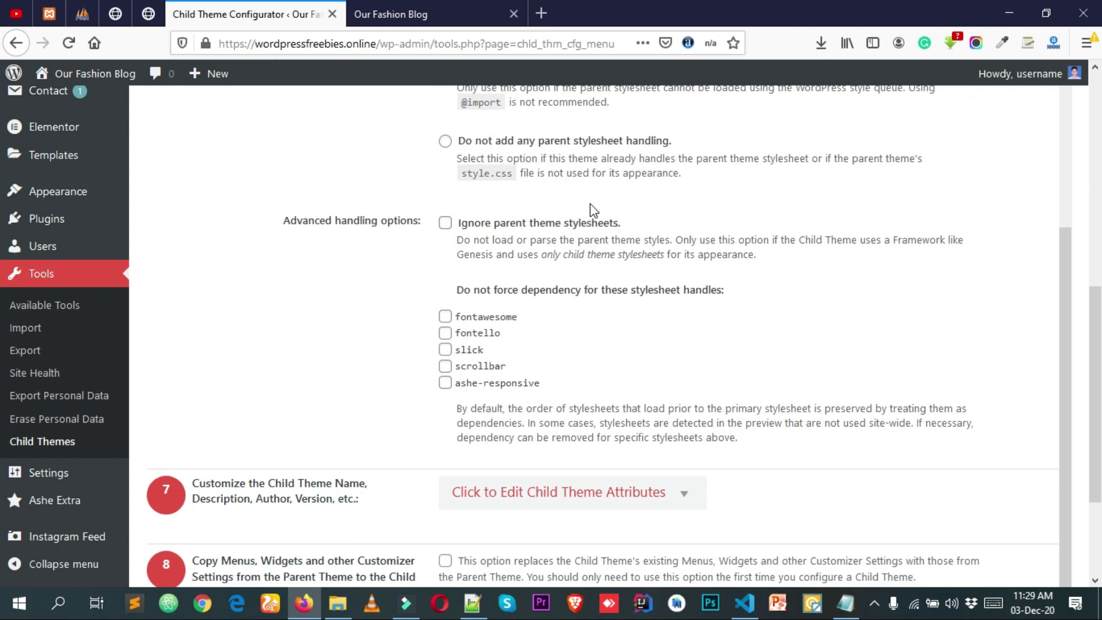
scroll(584, 268, "down", 1)
scroll(583, 270, "down", 3)
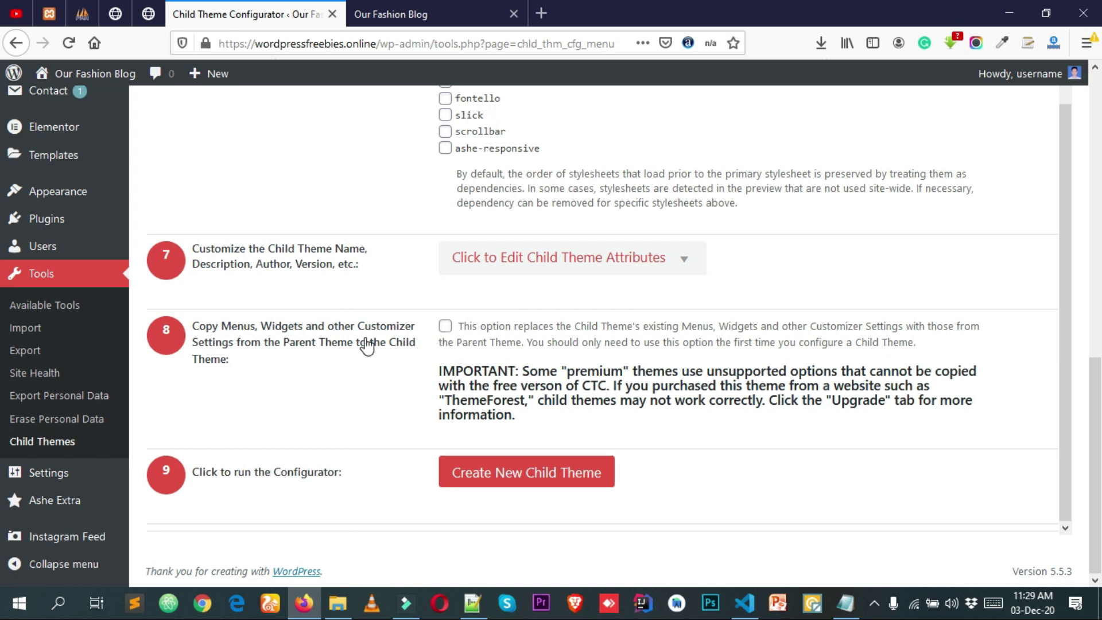
left_click(446, 326)
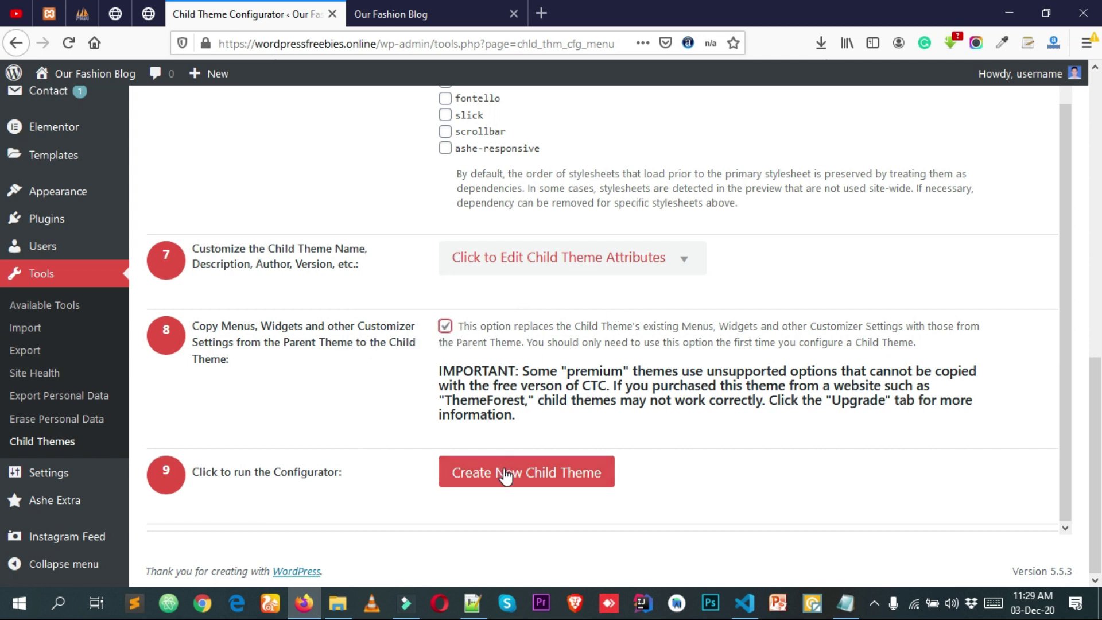
Create the new Ashe child theme and preview it in a separate browser tab, looking over the whole home page
left_click(551, 482)
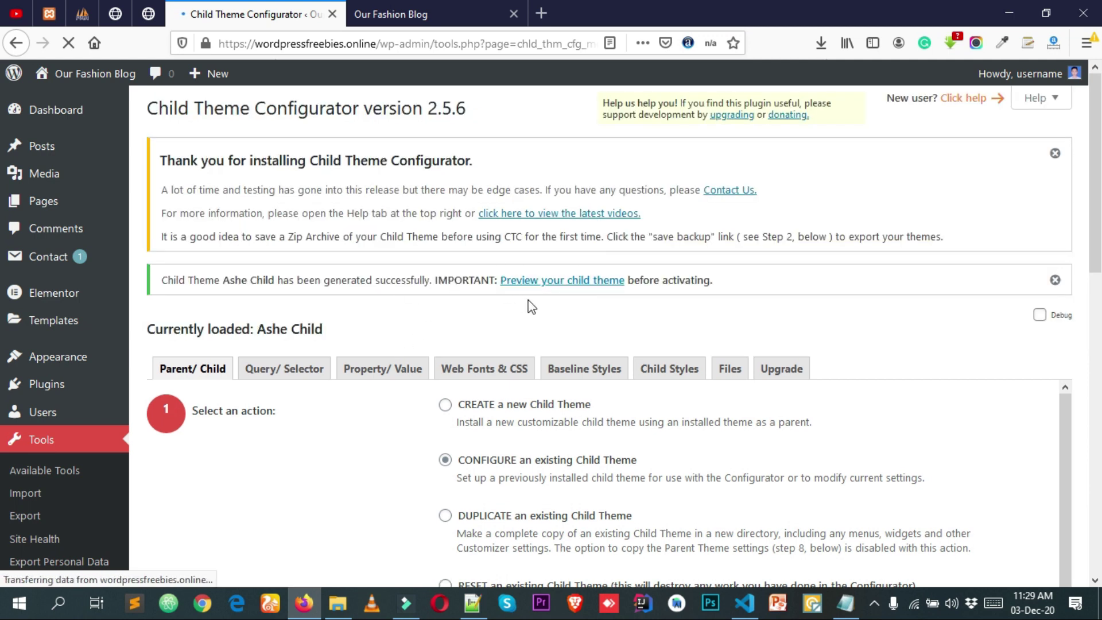
right_click(536, 285)
left_click(548, 291)
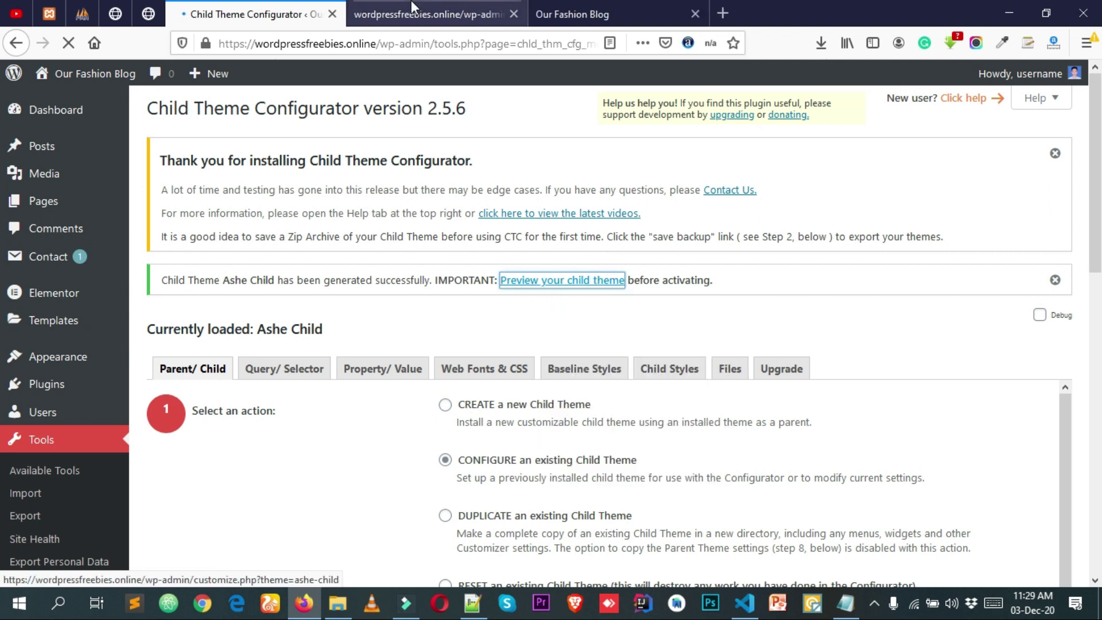
left_click(413, 5)
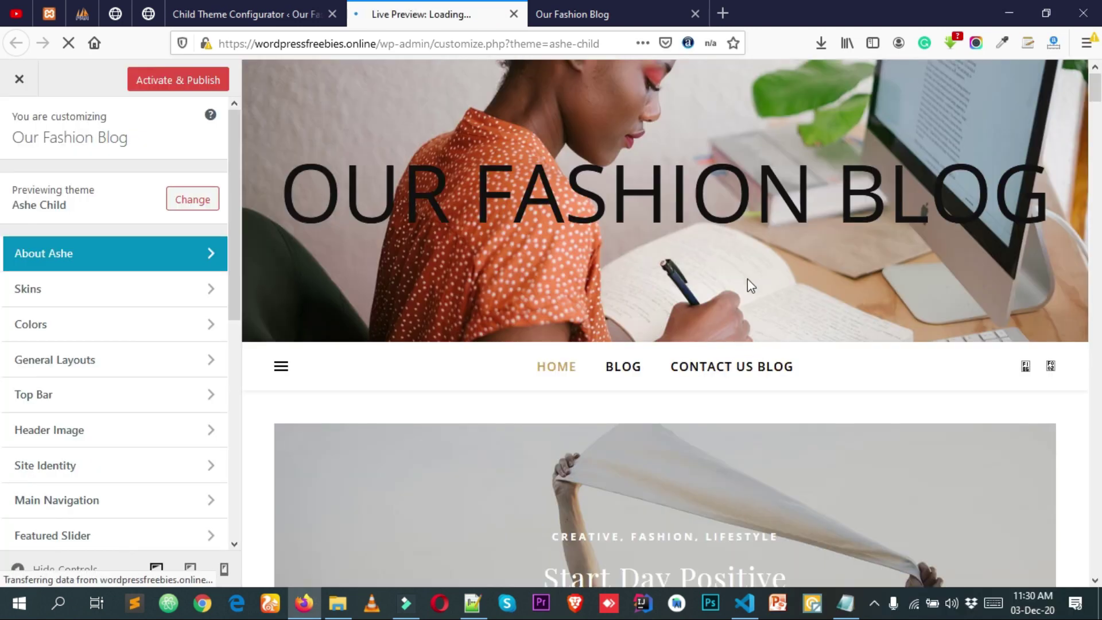
left_click_drag(1100, 78, 1100, 534)
Return to the WordPress dashboard and activate the Ashe Child theme among the installed themes
left_click(318, 8)
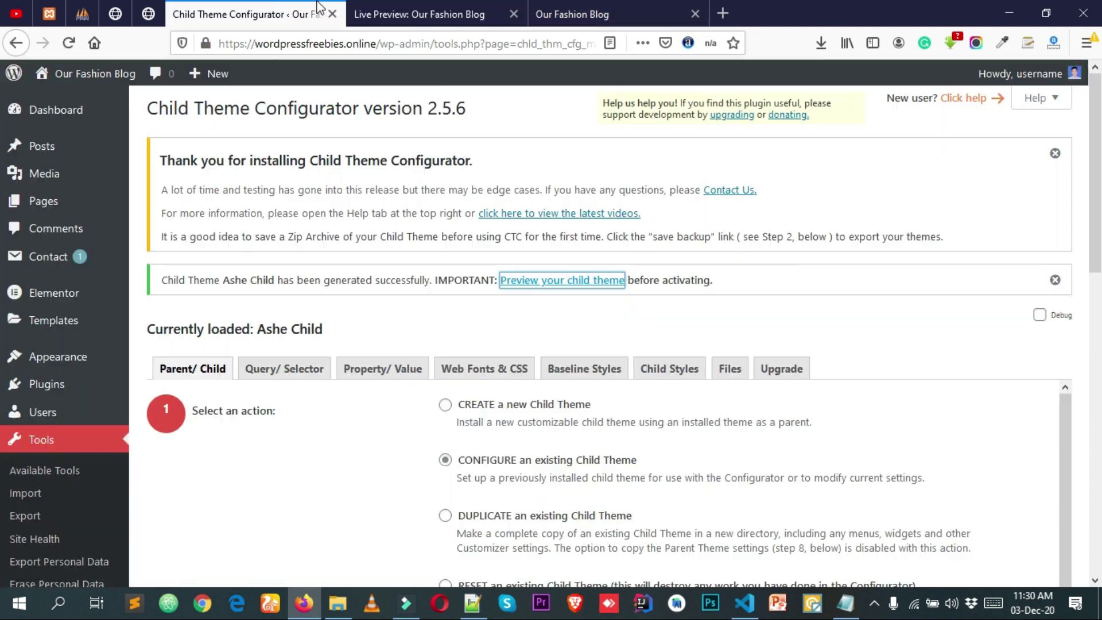
scroll(184, 408, "down", 5)
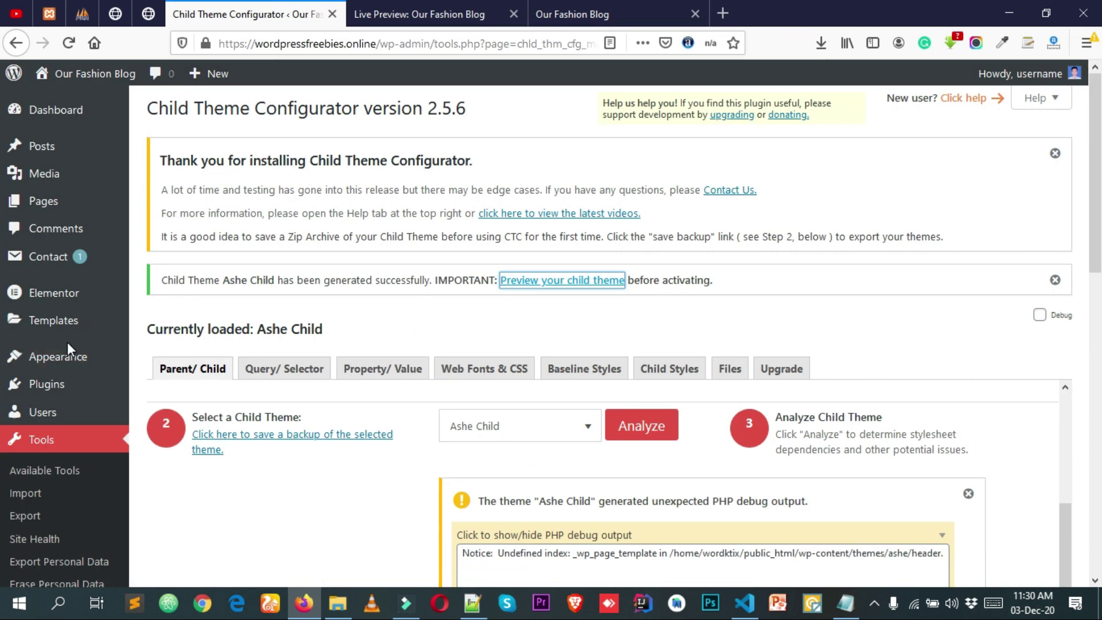
left_click(63, 357)
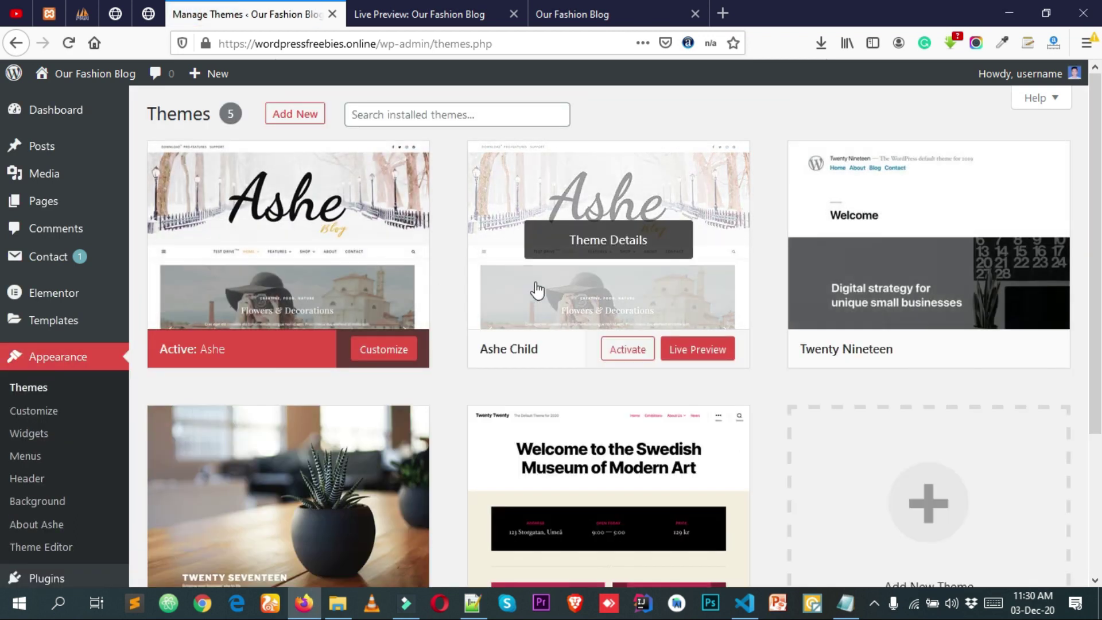
scroll(3, 382, "down", 3)
scroll(3, 281, "up", 3)
left_click(630, 359)
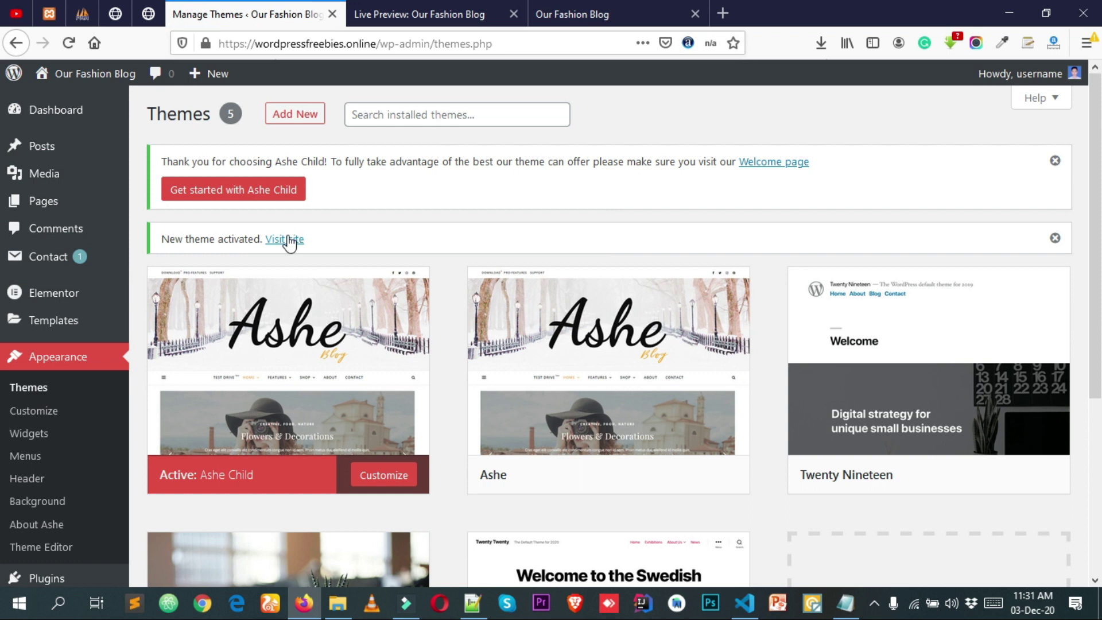
Visit the live site in a new browser tab and examine the home page's header, menu, slider and content under the child theme
right_click(294, 238)
left_click(335, 246)
left_click(419, 8)
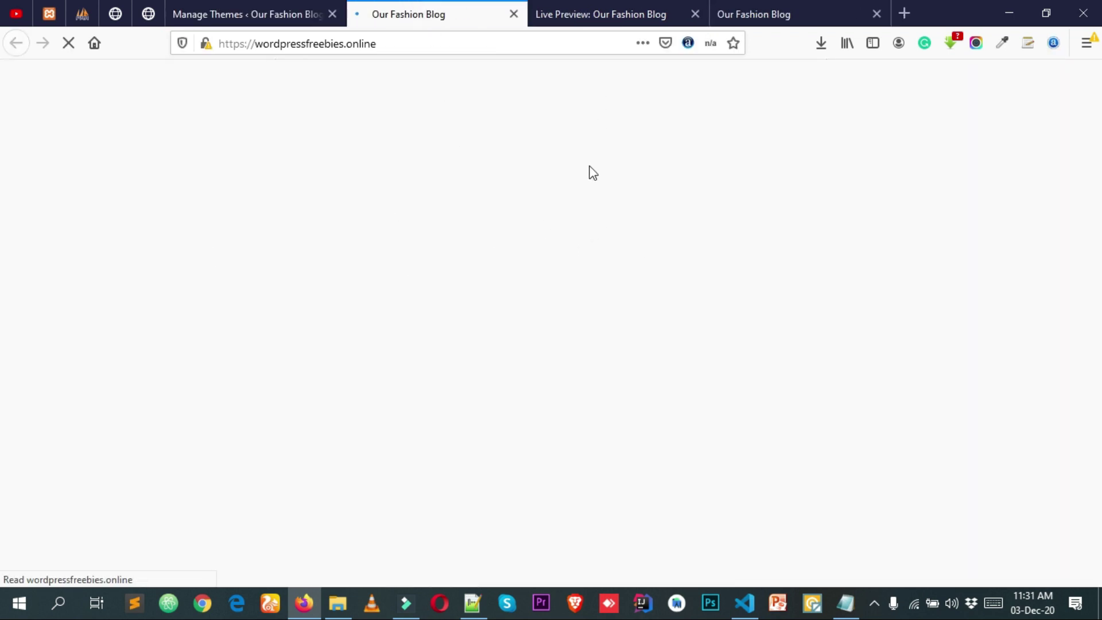
scroll(607, 215, "down", 5)
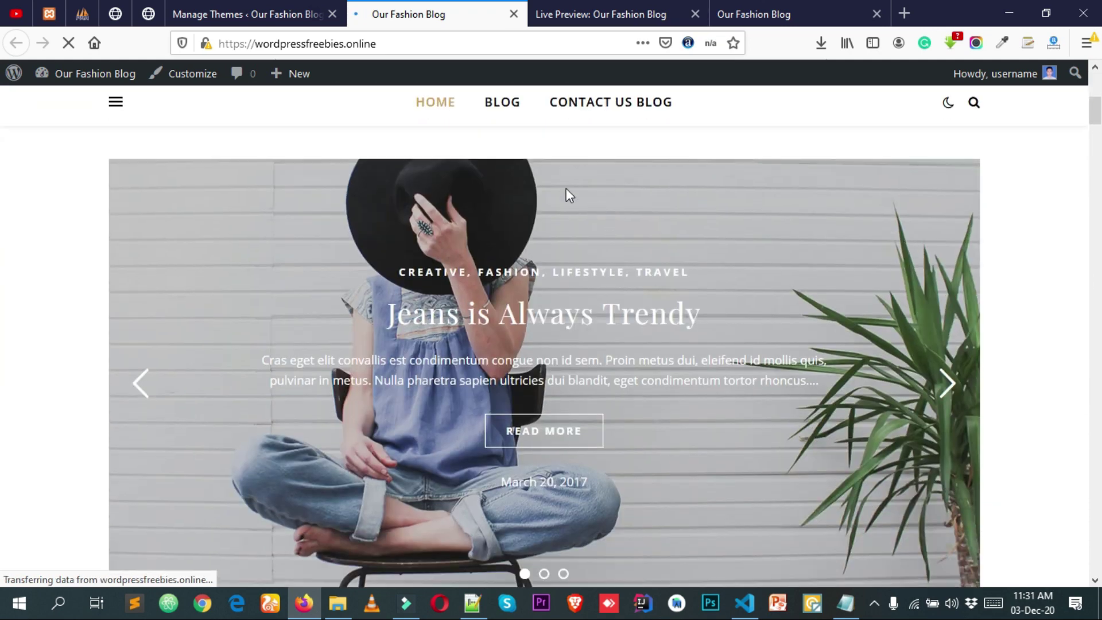
scroll(591, 203, "up", 2)
scroll(614, 213, "down", 10)
left_click_drag(1100, 196, 1101, 74)
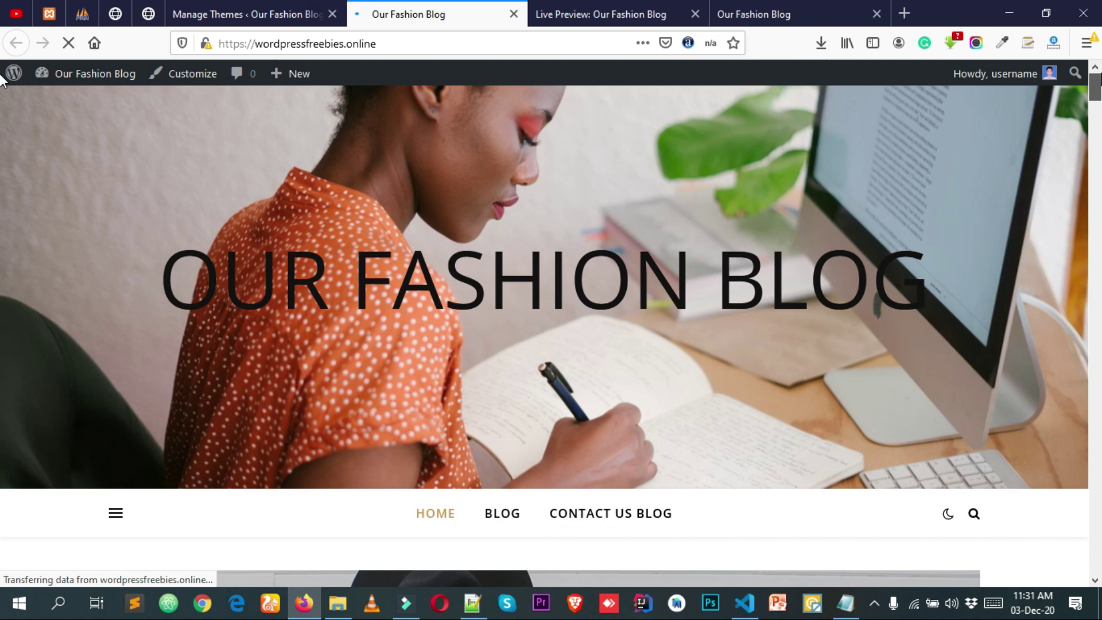
scroll(600, 295, "down", 6)
scroll(599, 296, "up", 4)
scroll(602, 304, "up", 4)
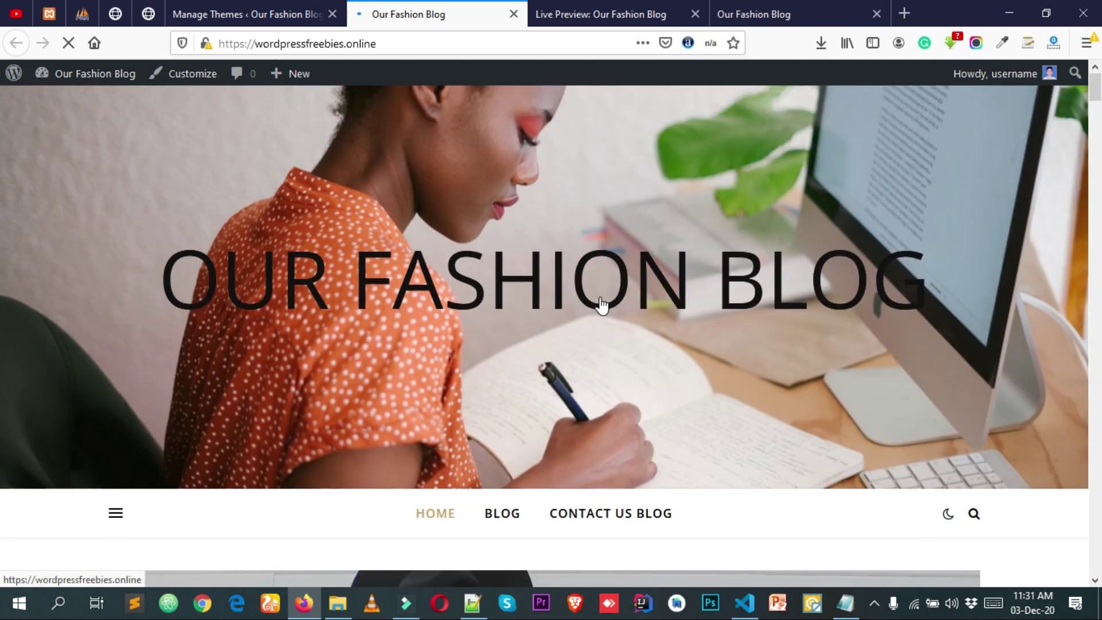